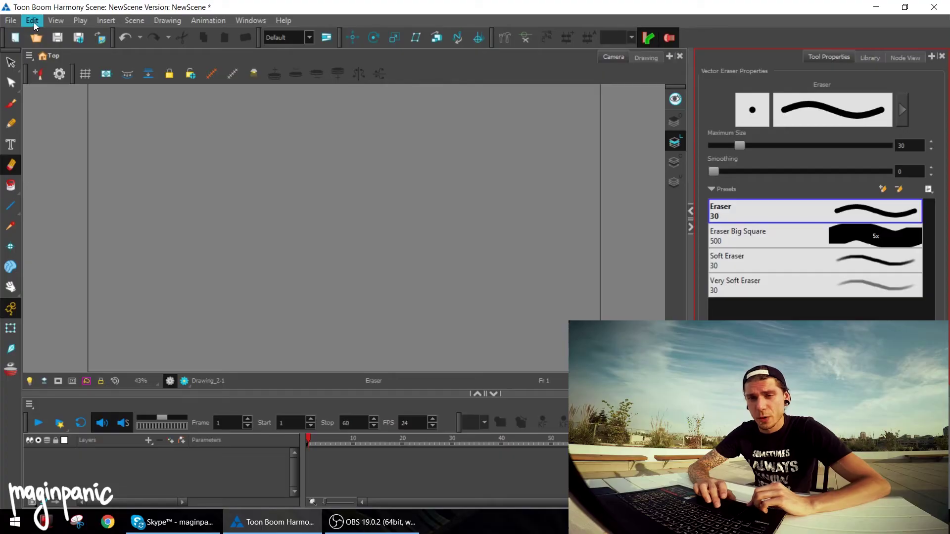
# In General preferences, enable Auto-Save with a 10-minute interval
pyautogui.click(34, 23)
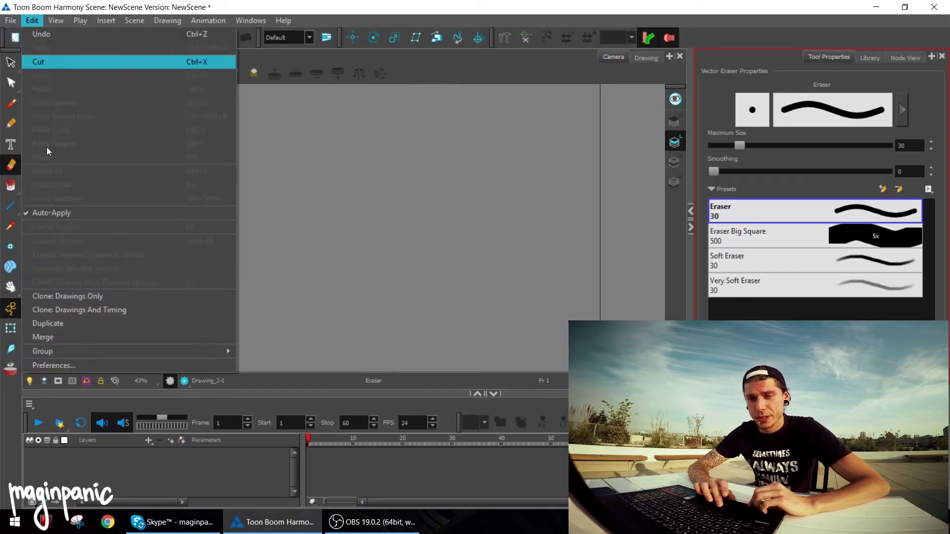
pyautogui.click(92, 363)
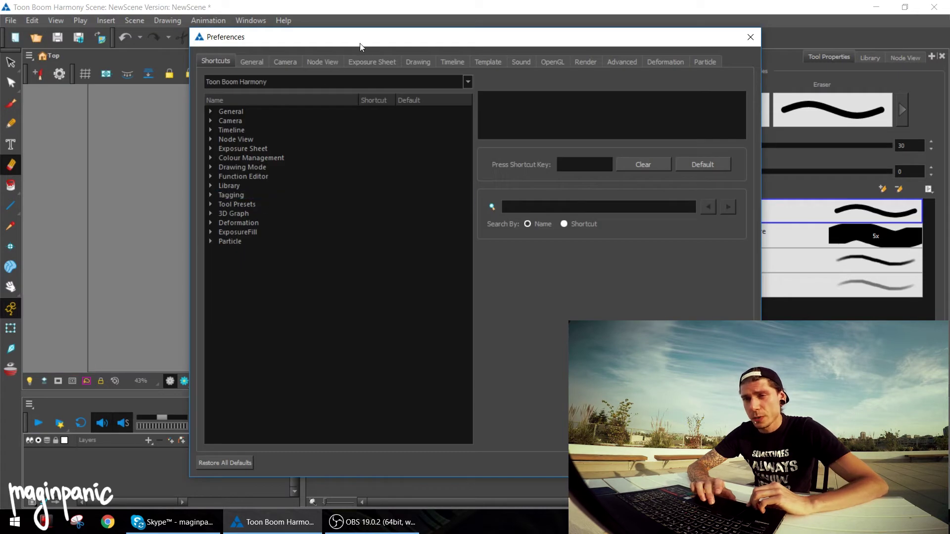
pyautogui.moveTo(368, 42); pyautogui.dragTo(358, 46)
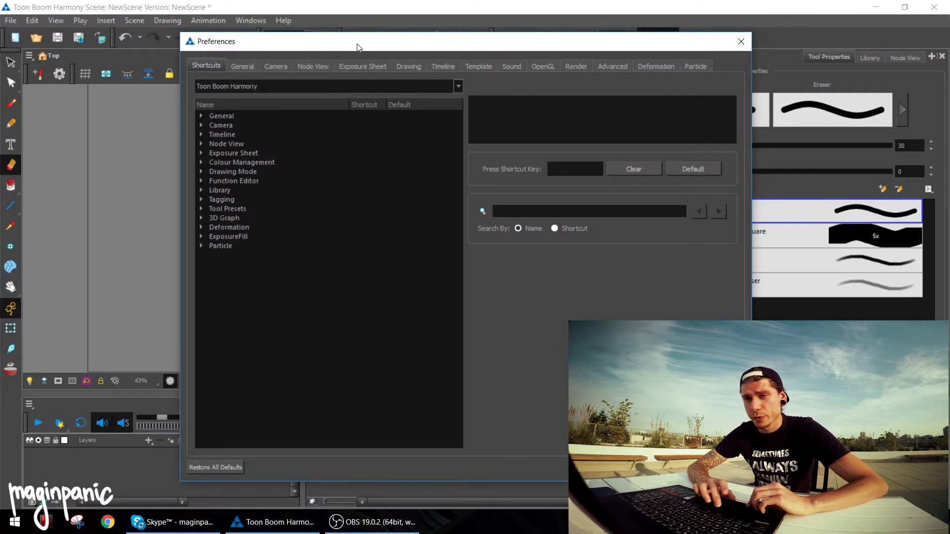
pyautogui.click(246, 67)
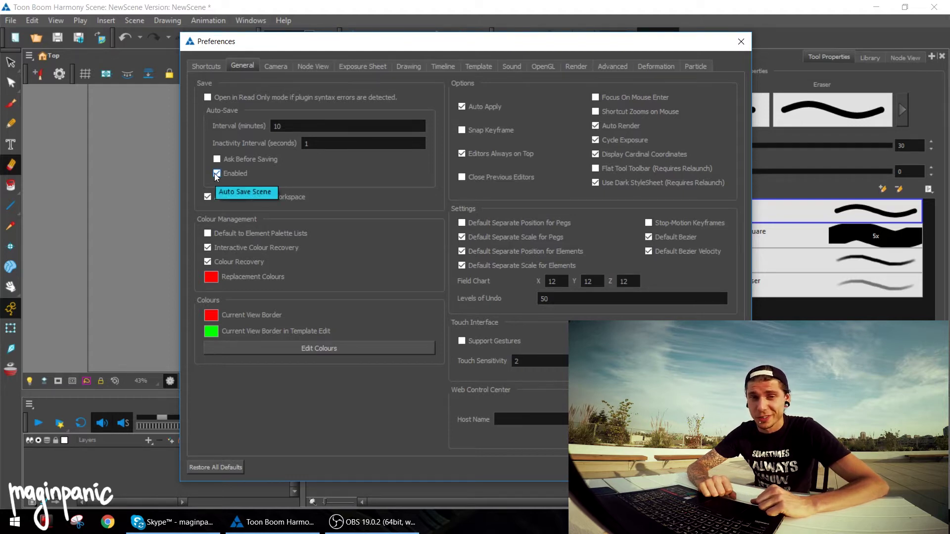
pyautogui.click(278, 126)
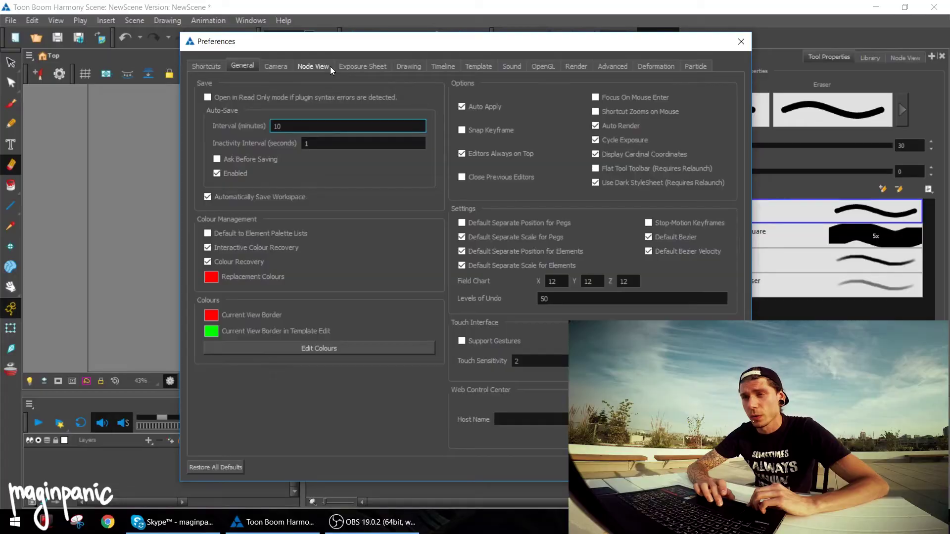
# Set the Drawing preference Onion Skin Render Style to Outline Only
pyautogui.click(409, 66)
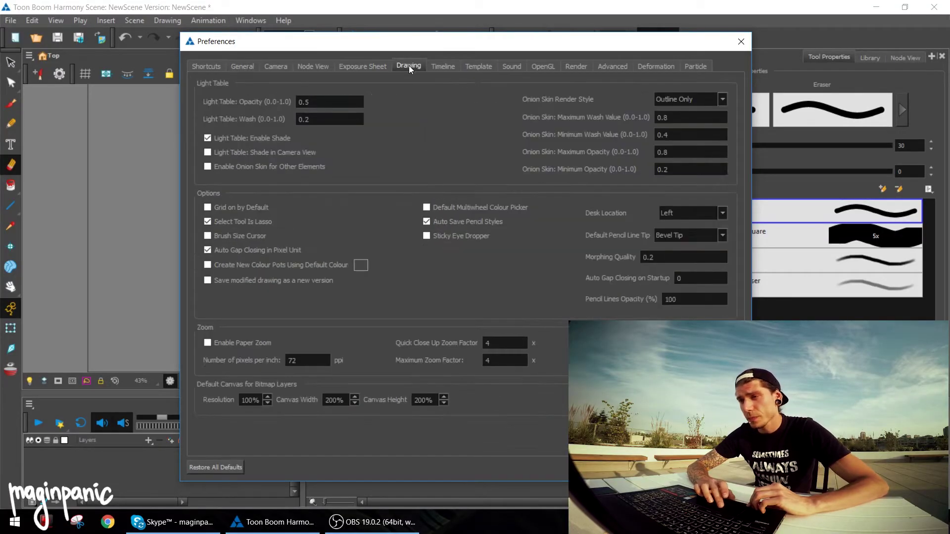
pyautogui.click(722, 101)
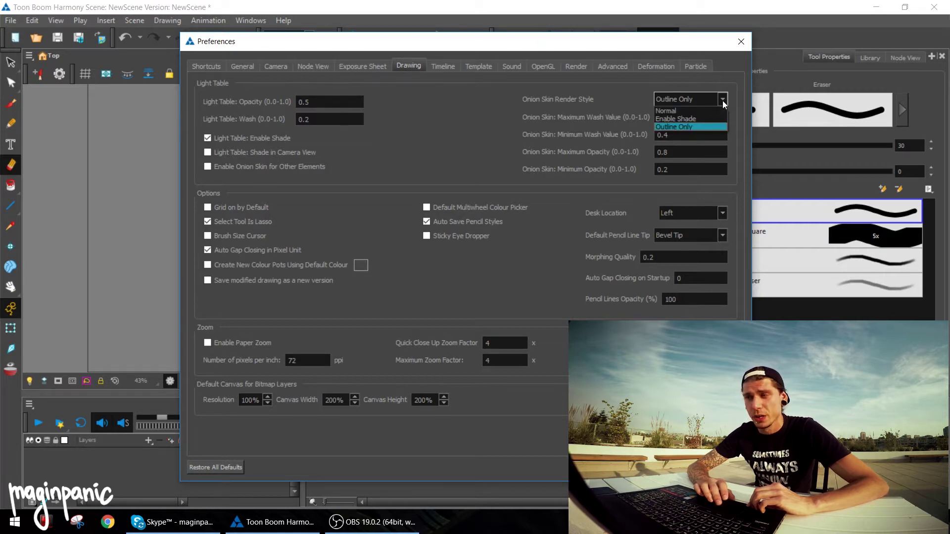
pyautogui.click(722, 100)
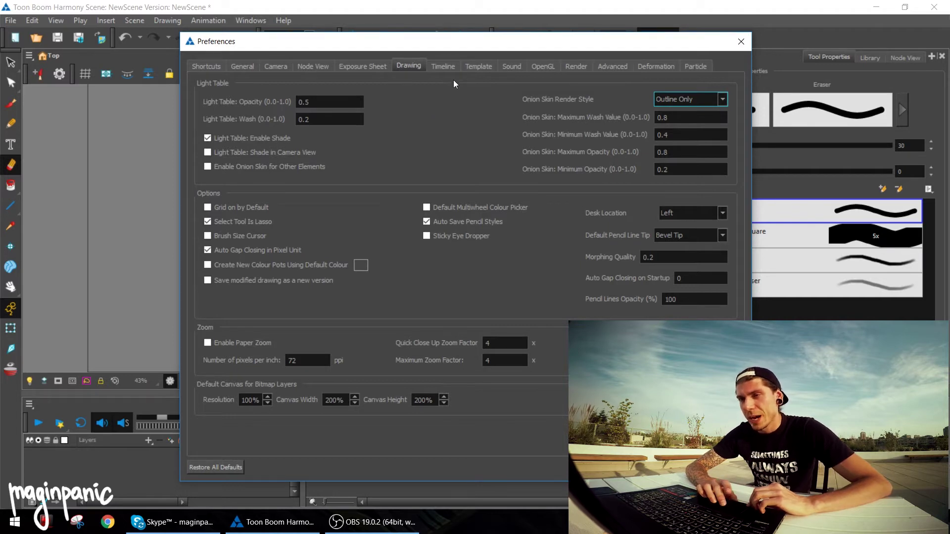
# Check Reduce Indentation in the Timeline preferences
pyautogui.click(443, 66)
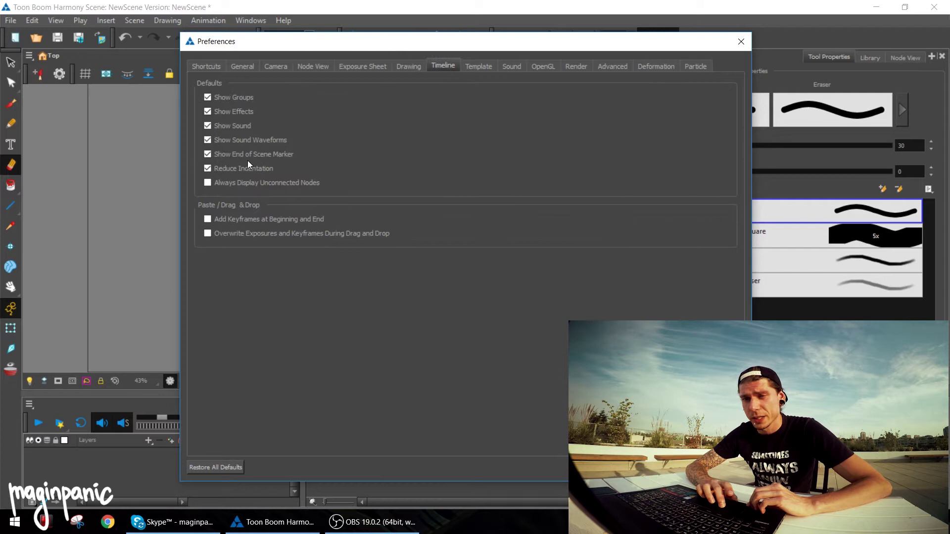
pyautogui.click(208, 170)
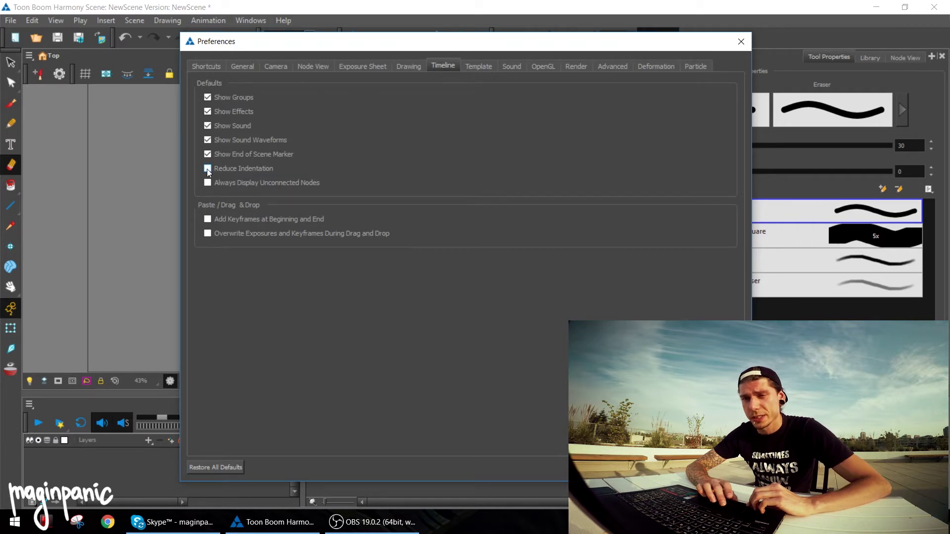
pyautogui.click(208, 169)
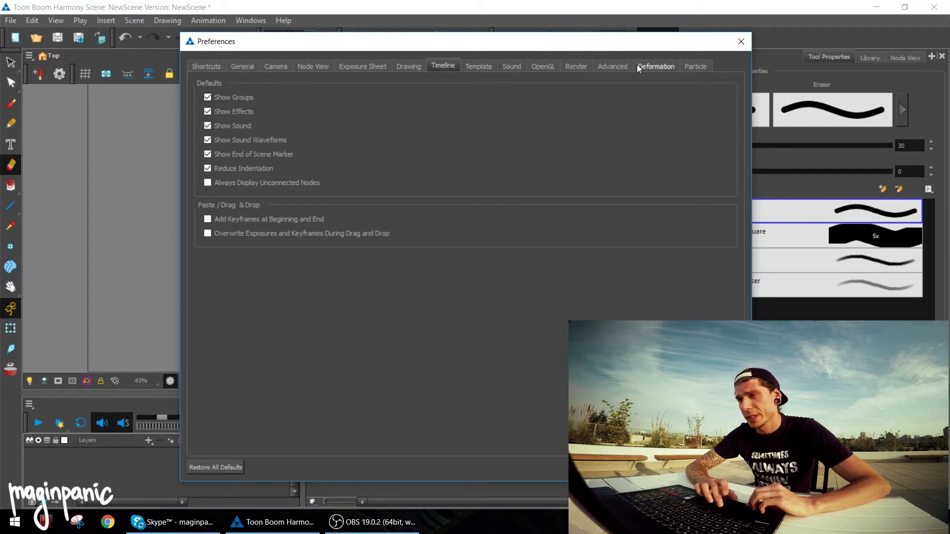
pyautogui.click(612, 68)
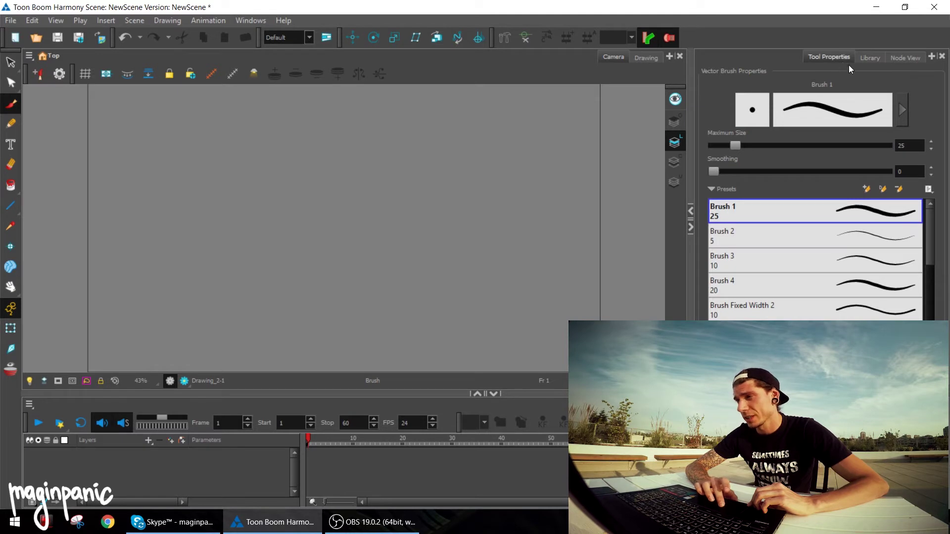
# Give Brush 1 0% minimum size, ~20 smoothing and 16.8 maximum size; eraser 0% minimum size
pyautogui.click(901, 109)
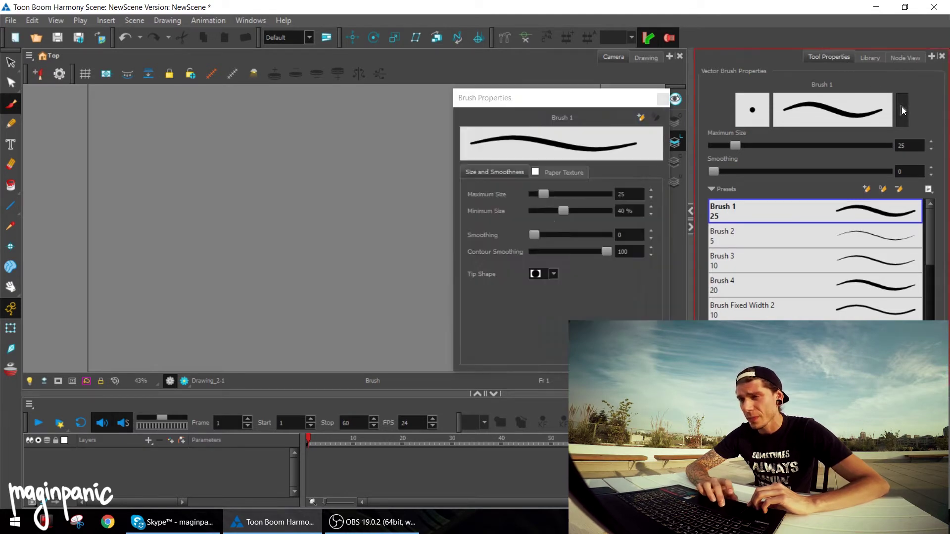
pyautogui.moveTo(592, 102)
pyautogui.mouseDown()
pyautogui.moveTo(522, 91)
pyautogui.moveTo(525, 102)
pyautogui.mouseUp()
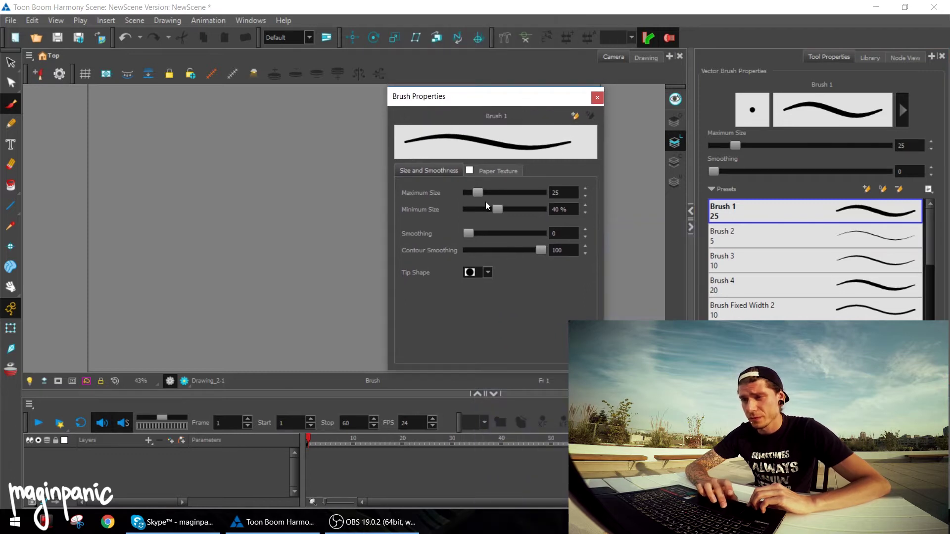
pyautogui.moveTo(494, 208); pyautogui.dragTo(468, 209)
pyautogui.moveTo(468, 233); pyautogui.dragTo(485, 233)
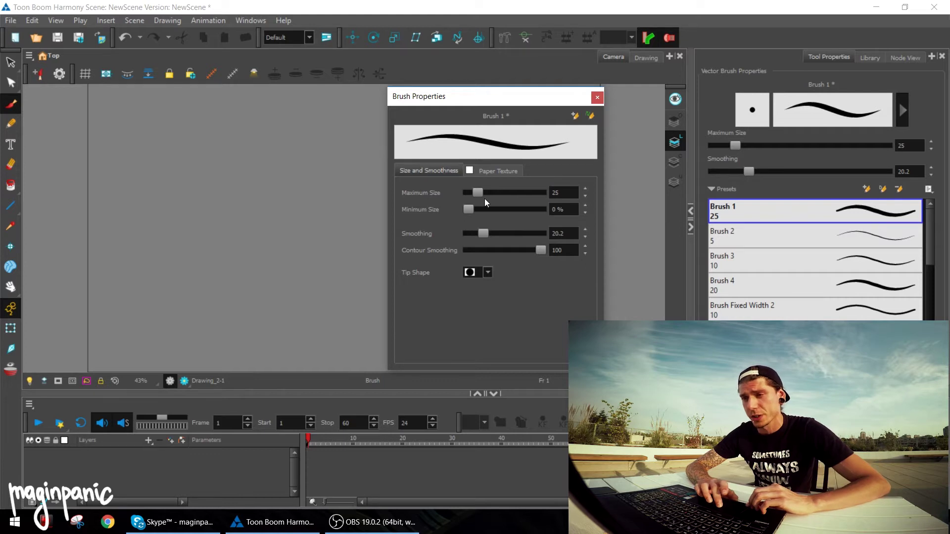
pyautogui.moveTo(477, 194)
pyautogui.mouseDown()
pyautogui.moveTo(527, 191)
pyautogui.moveTo(474, 192)
pyautogui.mouseUp()
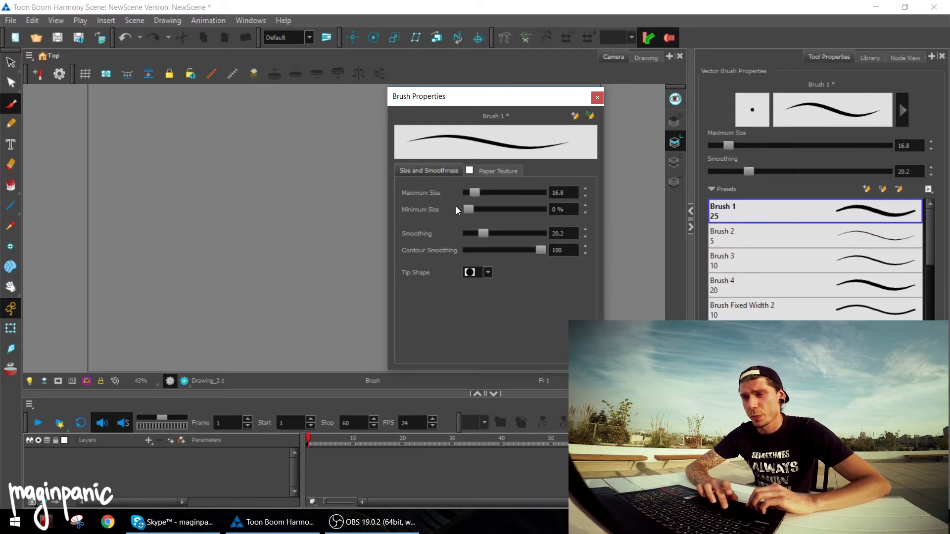
pyautogui.moveTo(467, 209)
pyautogui.mouseDown()
pyautogui.moveTo(565, 208)
pyautogui.moveTo(416, 195)
pyautogui.mouseUp()
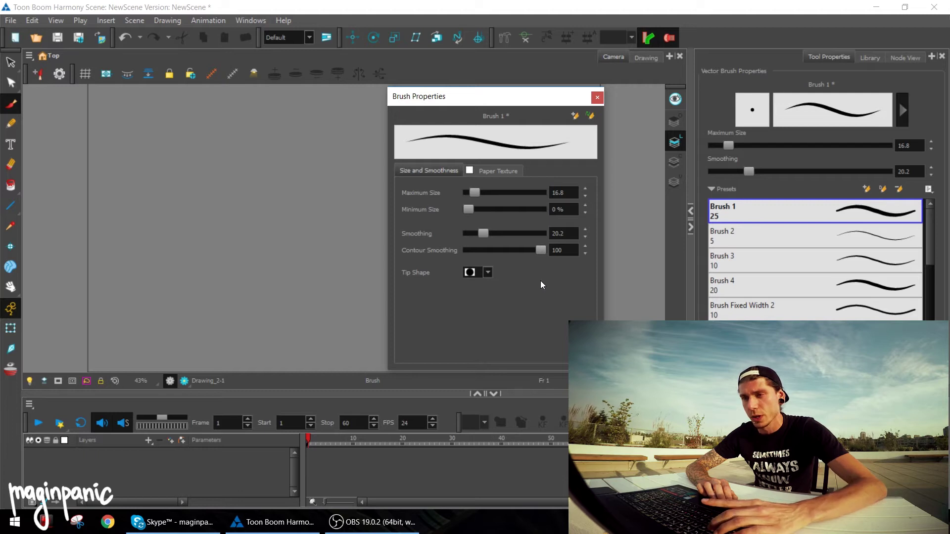
pyautogui.hotkey('alt', 'e')
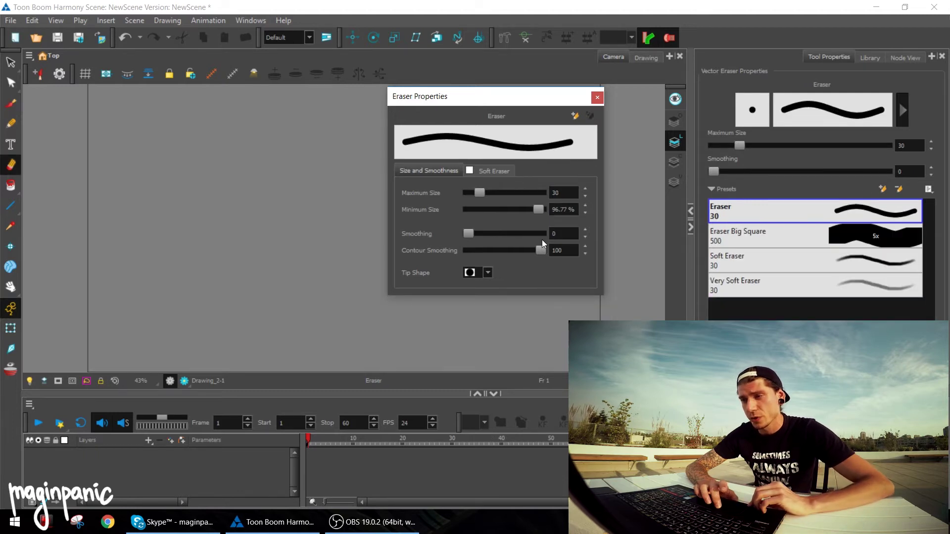
pyautogui.moveTo(537, 210)
pyautogui.mouseDown()
pyautogui.moveTo(450, 208)
pyautogui.moveTo(484, 234)
pyautogui.mouseUp()
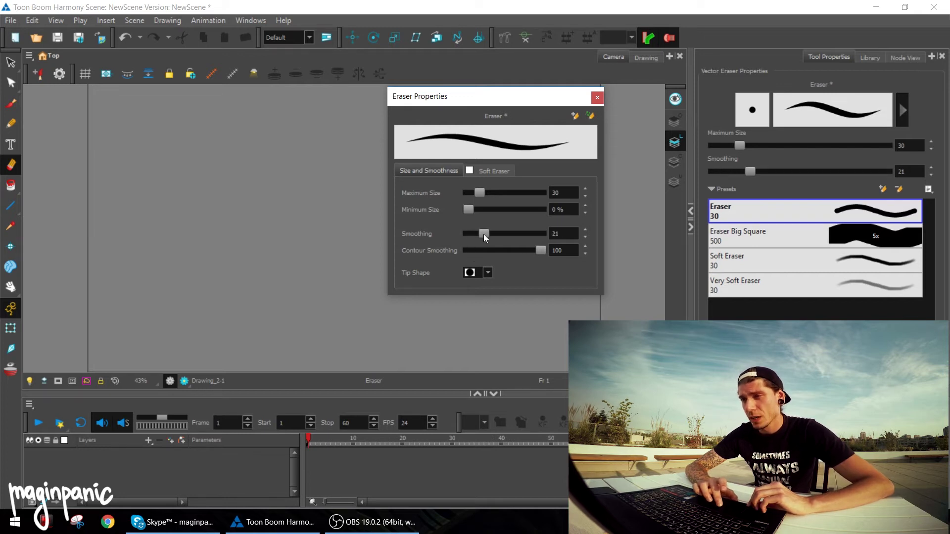
# In the Node View, add new drawing layers with Ctrl+R
pyautogui.click(596, 98)
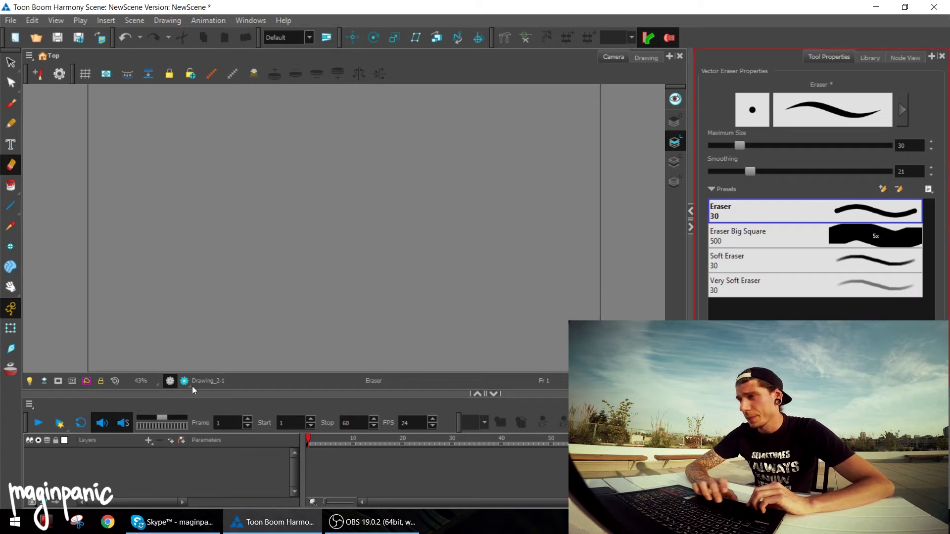
pyautogui.click(914, 59)
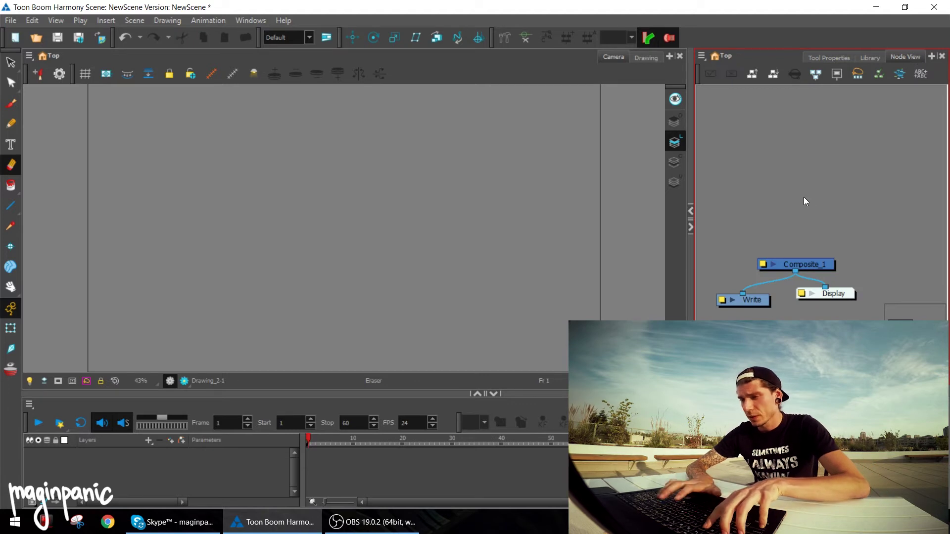
pyautogui.hotkey('ctrl', 'r')
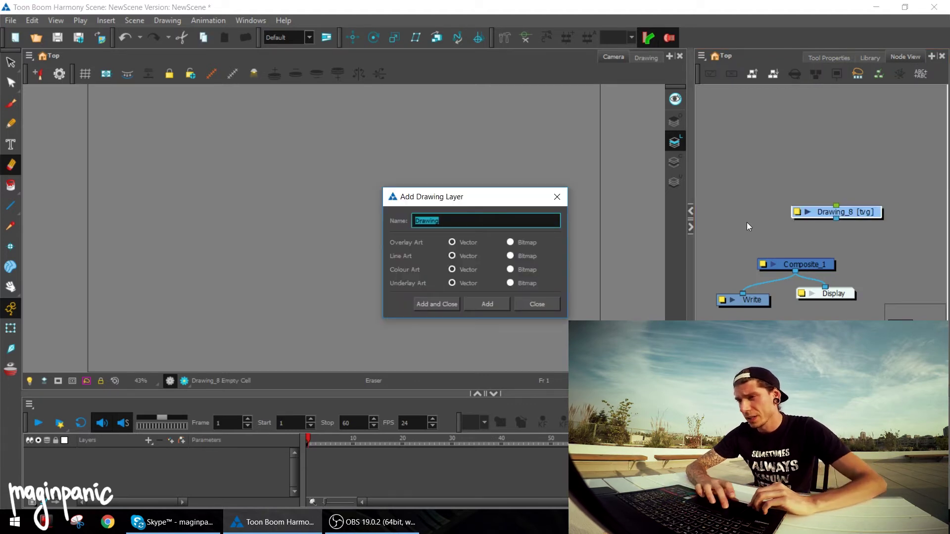
pyautogui.click(557, 197)
# Chain Drawing_8 › Drawing_9 › Drawing_7 into Composite_1, then enlarge the Timeline
pyautogui.moveTo(861, 211); pyautogui.dragTo(808, 257)
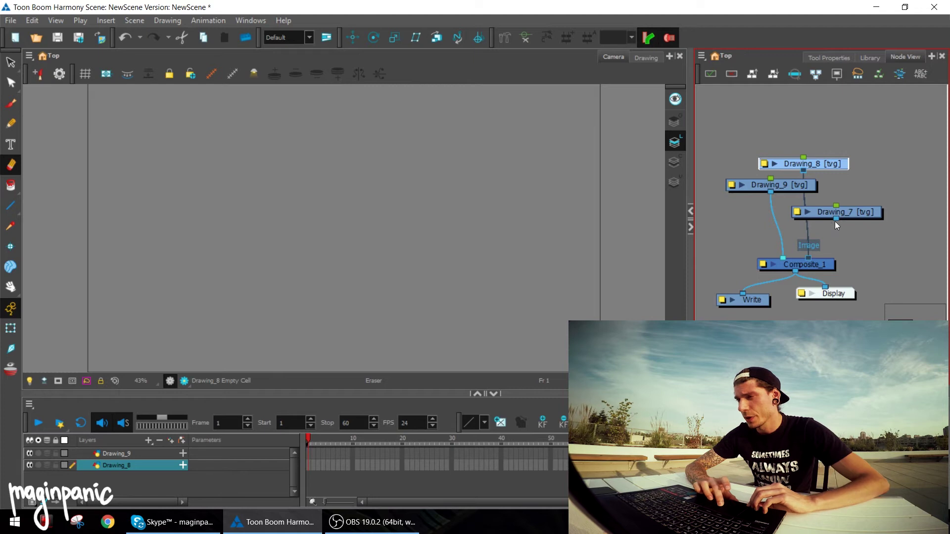
pyautogui.moveTo(837, 220); pyautogui.dragTo(813, 258)
pyautogui.moveTo(803, 170); pyautogui.dragTo(836, 205)
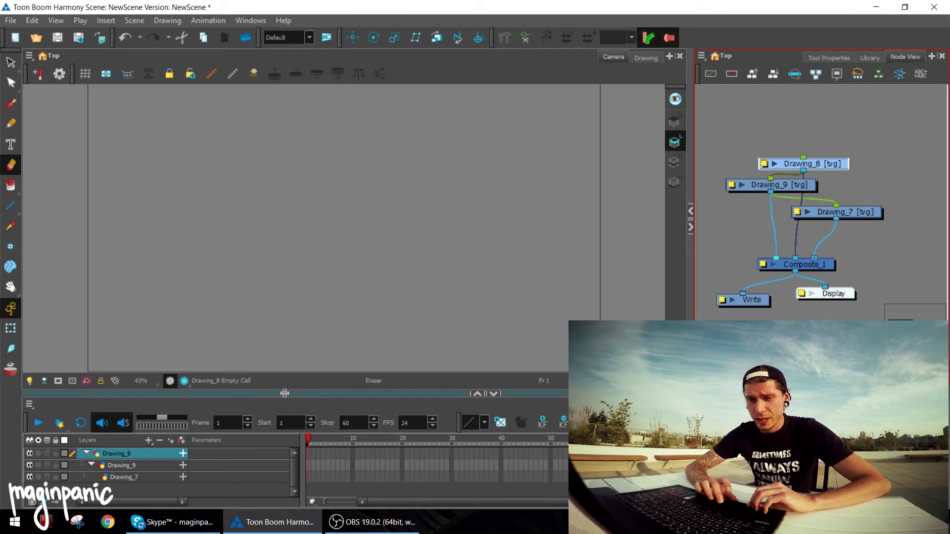
pyautogui.moveTo(285, 390); pyautogui.dragTo(285, 287)
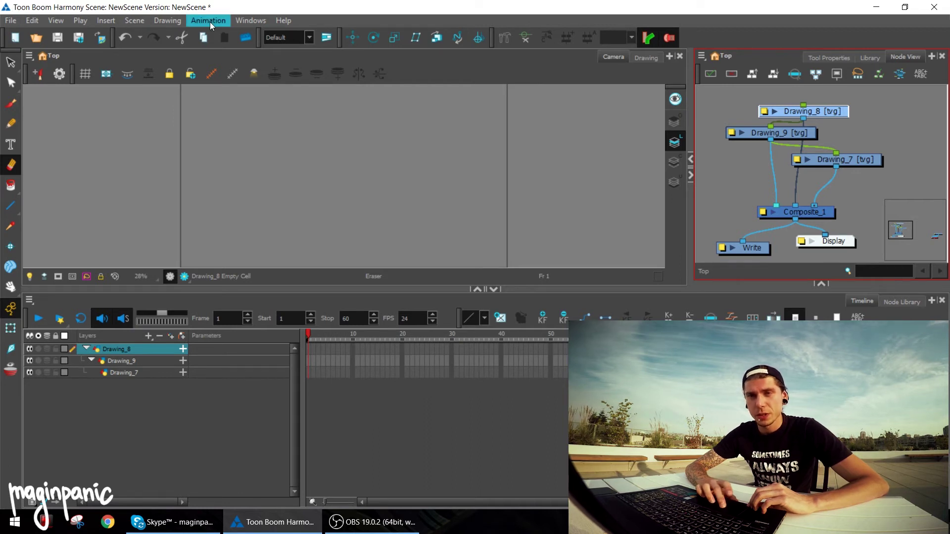
# Reopen Preferences on the Timeline settings with Reduce Indentation unchecked
pyautogui.click(32, 21)
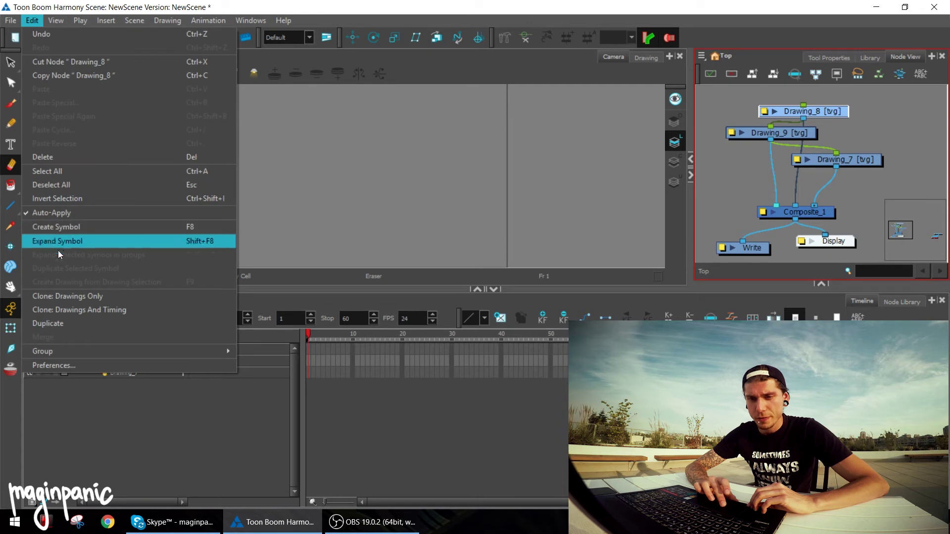
pyautogui.click(73, 364)
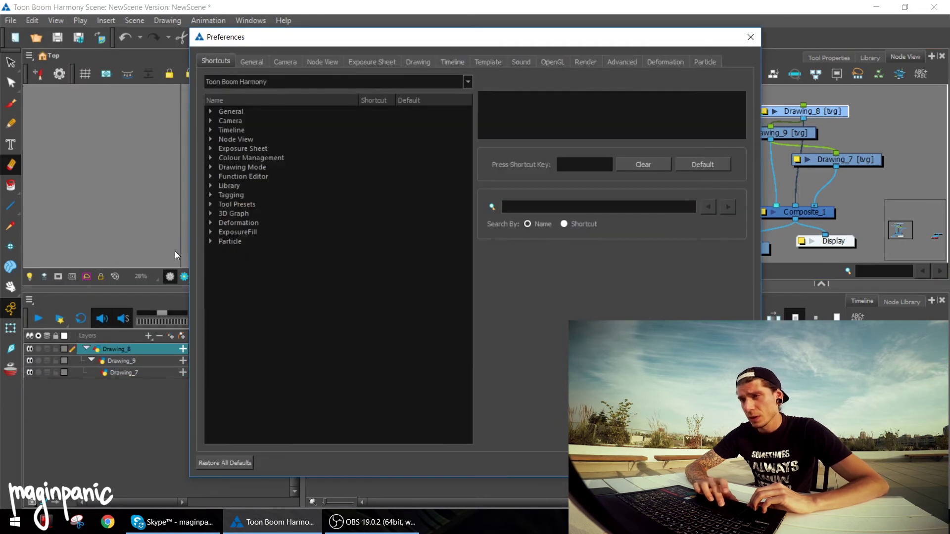
pyautogui.click(444, 62)
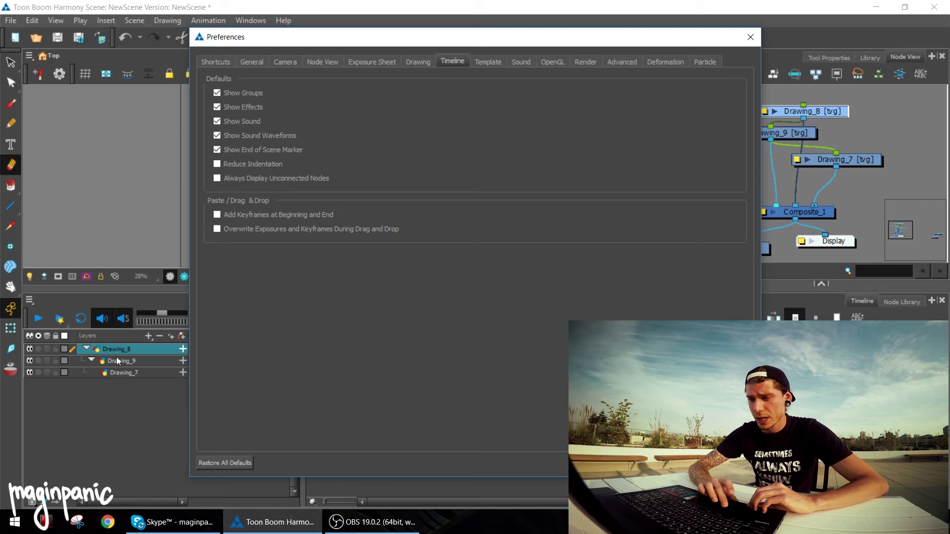
# Close Preferences so Drawing_9 and Drawing_7 show wider timeline indentation
pyautogui.press('Return')
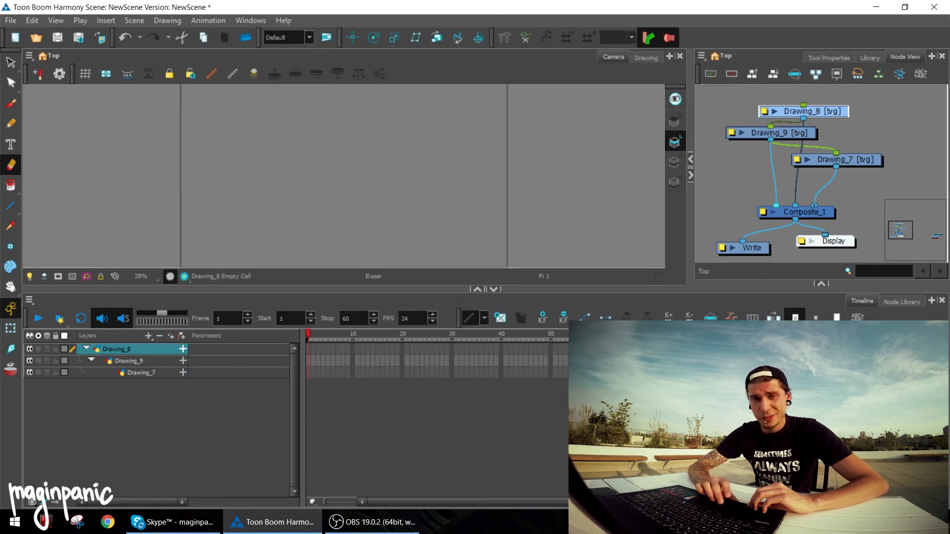